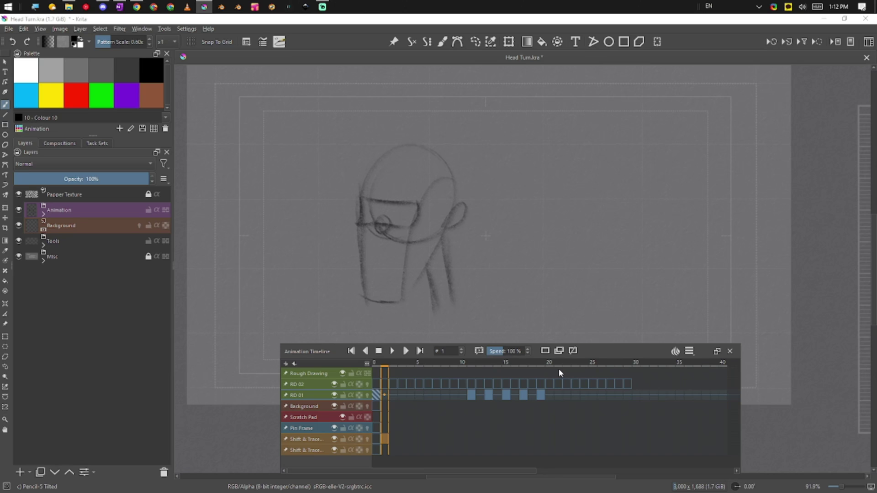
Scrub through the head-turn drawings on the timeline and stop on frame 11.
click(303, 439)
drag(584, 362, 416, 380)
key(space)
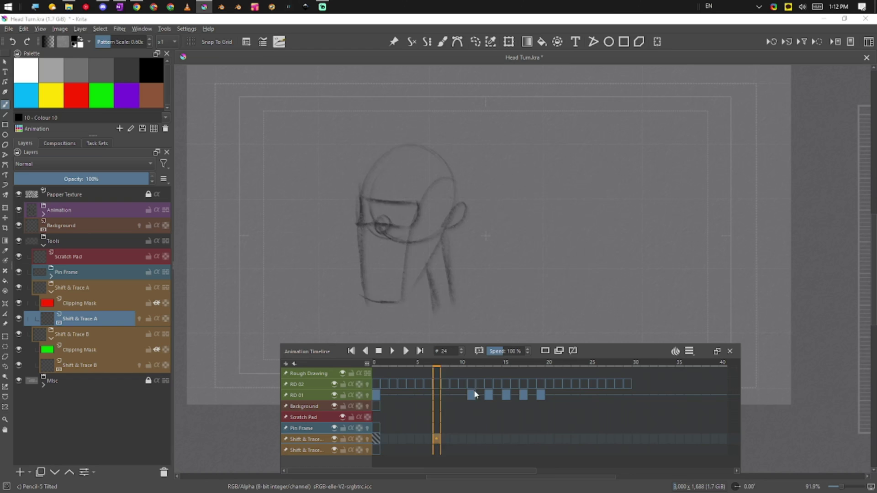
mouse_move(367, 411)
mouse_down()
mouse_move(466, 407)
mouse_move(355, 416)
mouse_up()
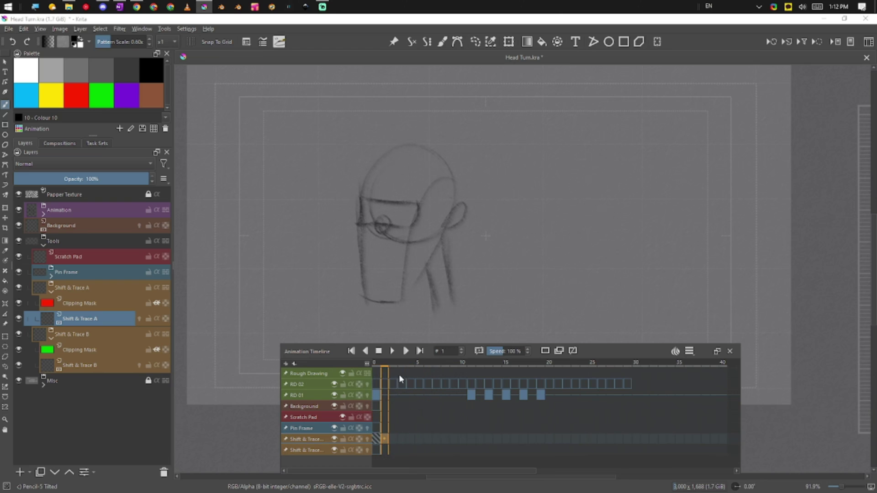
click(379, 351)
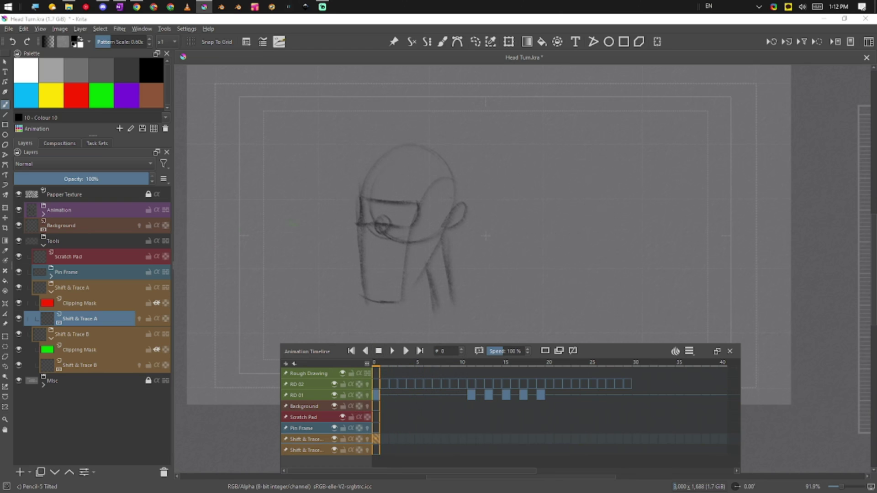
drag(388, 359, 428, 402)
mouse_move(373, 380)
mouse_down()
mouse_move(490, 406)
mouse_move(379, 407)
mouse_move(472, 404)
mouse_up()
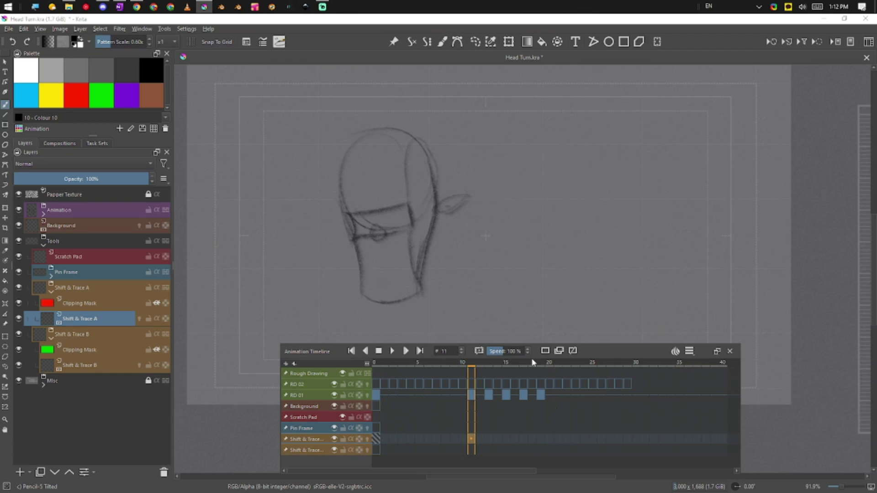
Enable onion skins on the RD 01 layer and draw two neck lines below the ear of the head on frame 11.
click(367, 396)
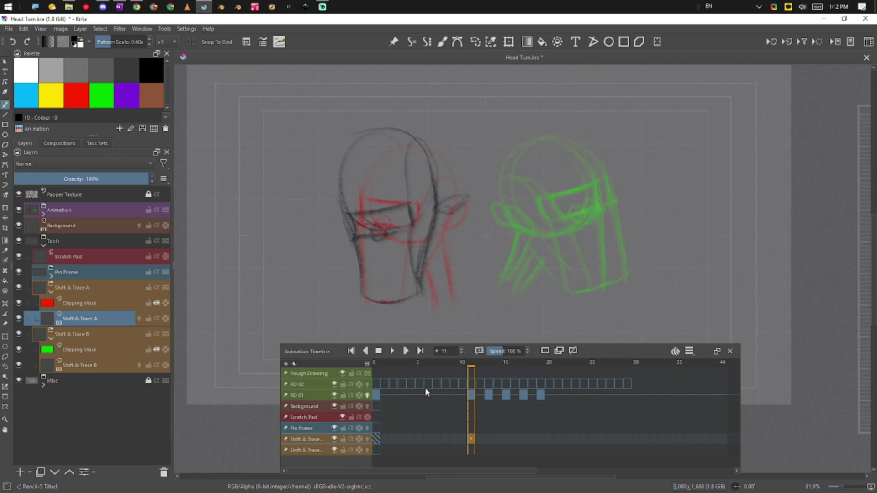
click(472, 395)
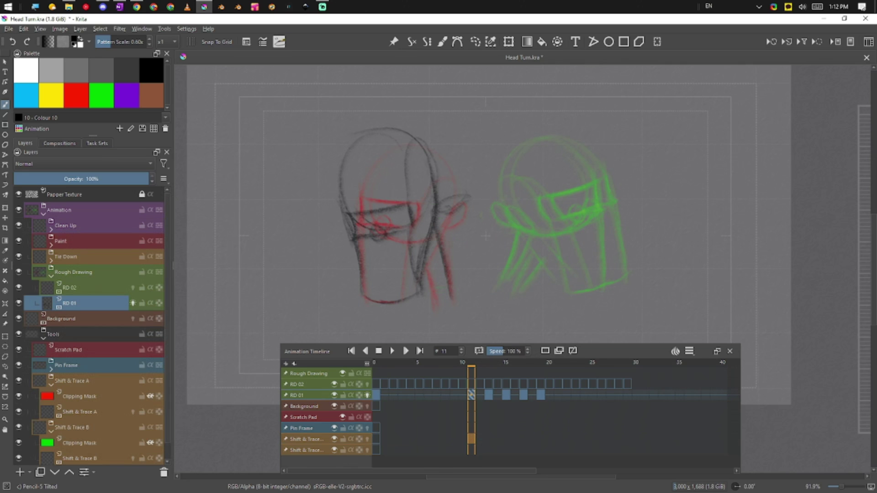
key(ctrl+z)
mouse_move(437, 231)
mouse_down()
mouse_move(451, 278)
mouse_move(426, 264)
mouse_move(432, 291)
mouse_up()
click(367, 395)
drag(471, 364, 482, 405)
key(Left)
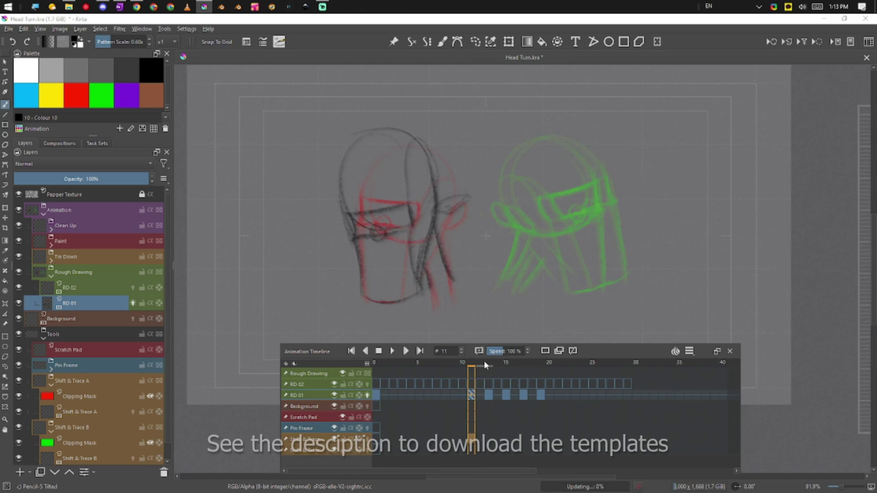
key(ctrl+z)
key(ctrl+z)
drag(437, 230, 451, 296)
drag(426, 264, 438, 300)
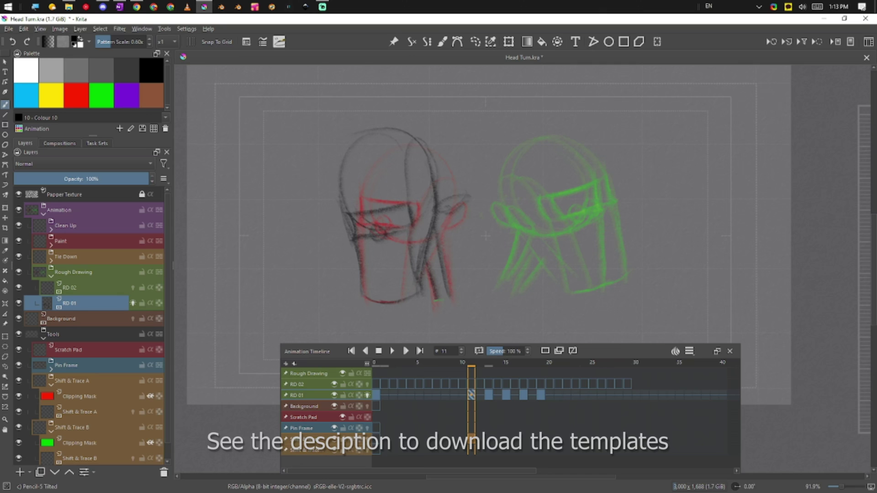
Turn the onion skins of RD 01 back on and select that layer's frame 12.
mouse_move(473, 365)
mouse_down()
mouse_move(420, 411)
mouse_move(496, 410)
mouse_move(384, 404)
mouse_move(496, 406)
mouse_move(471, 401)
mouse_move(487, 404)
mouse_move(471, 402)
mouse_move(492, 357)
mouse_up()
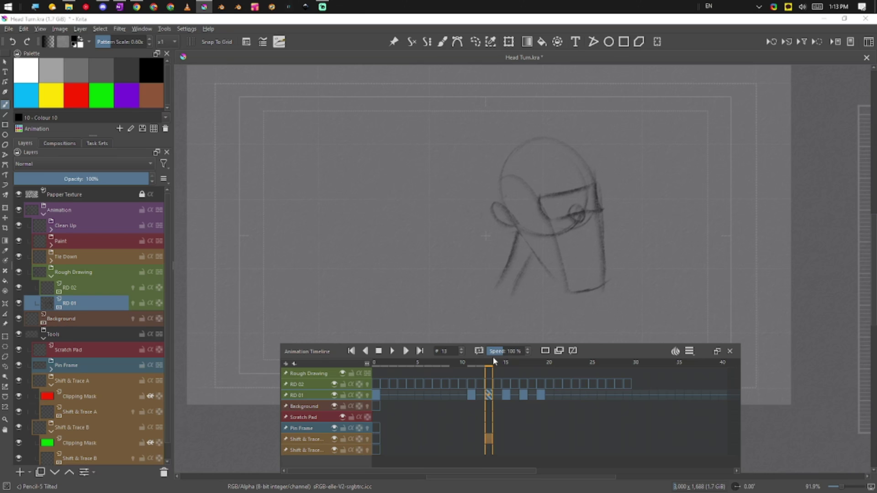
click(481, 393)
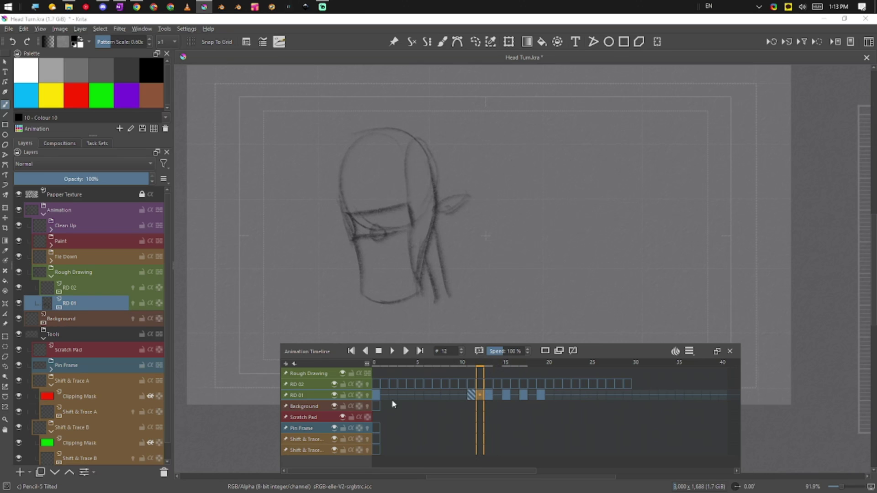
click(367, 395)
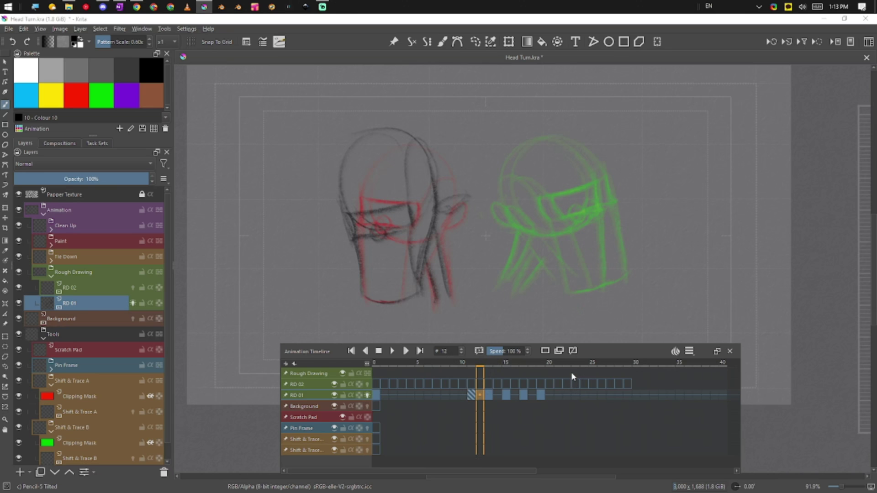
drag(504, 363, 471, 397)
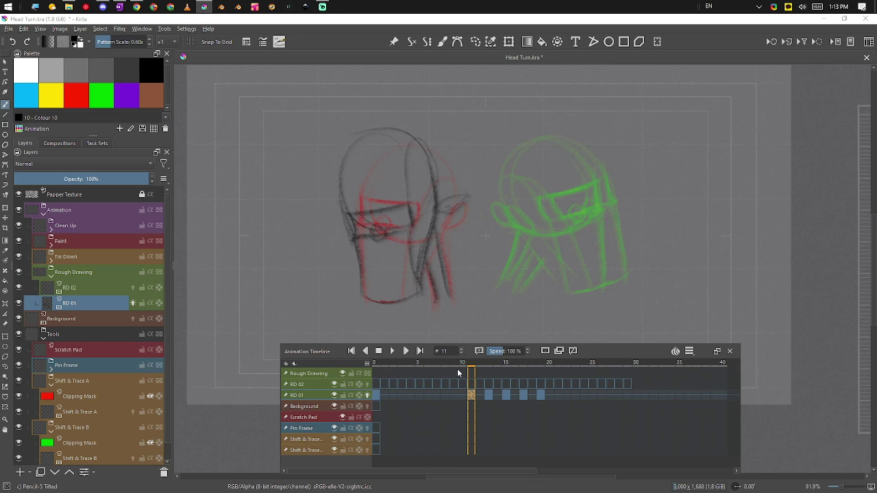
click(480, 395)
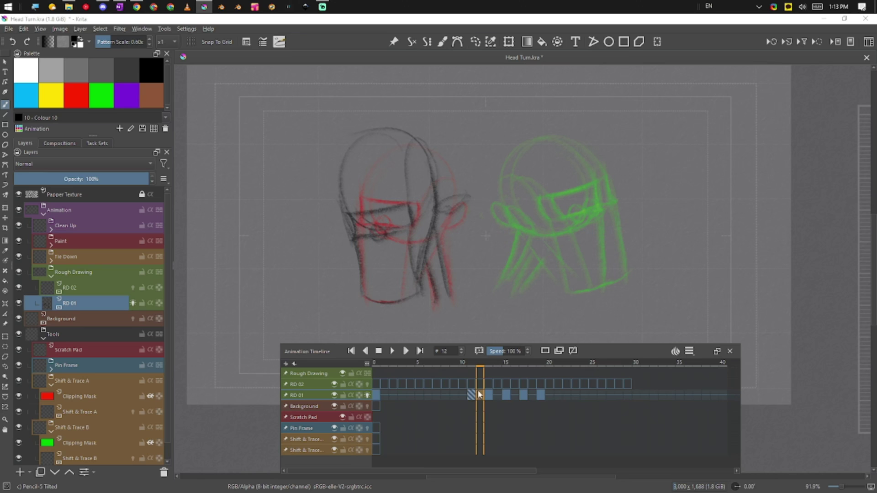
Try inserting a keyframe to the right at frame 12 of RD 01 and undo the timeline changes.
right_click(480, 396)
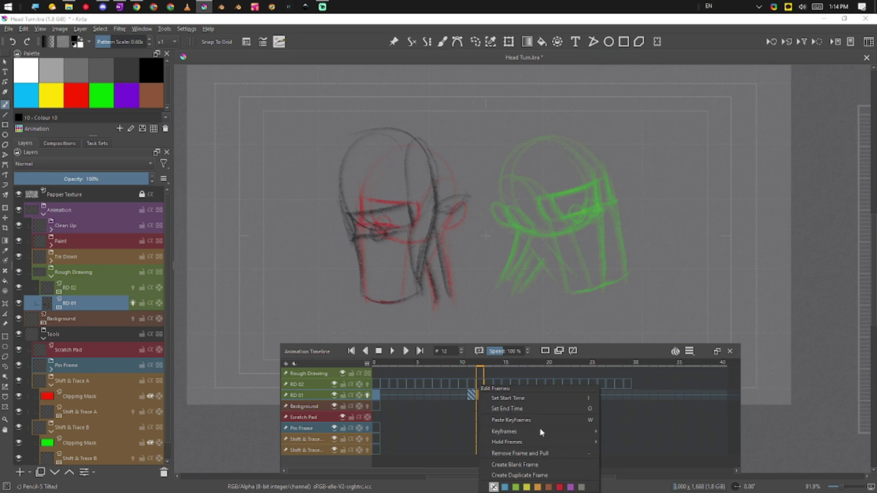
mouse_move(566, 431)
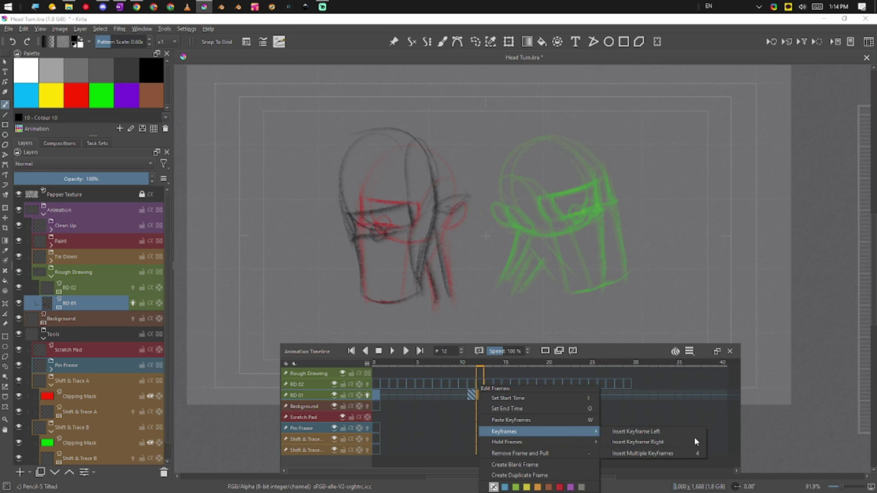
click(672, 441)
click(481, 399)
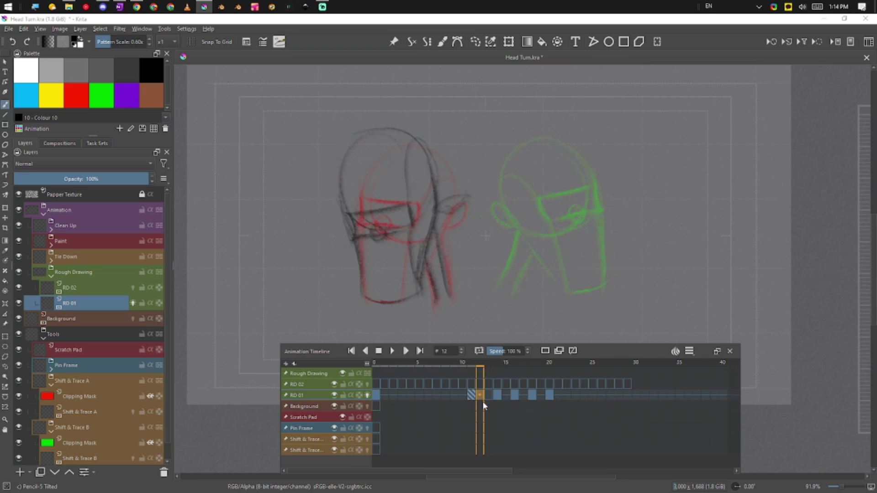
click(489, 396)
key(F5)
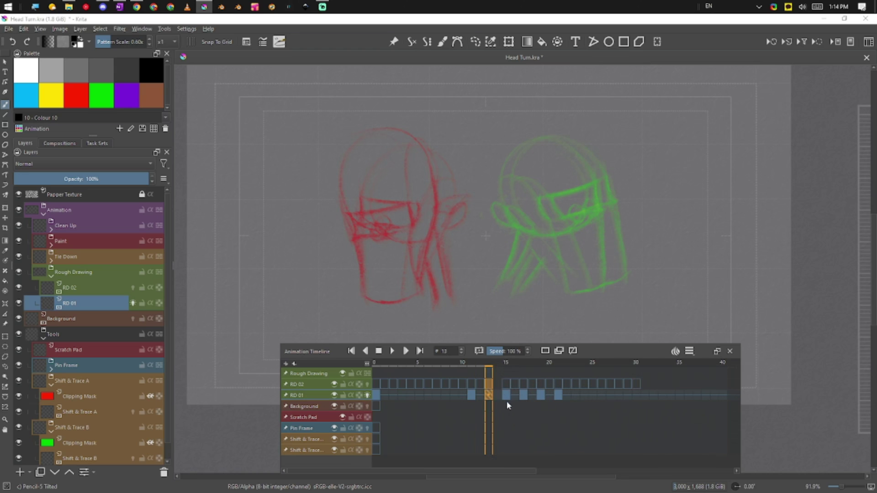
click(487, 398)
key(ctrl+z)
key(ctrl+z)
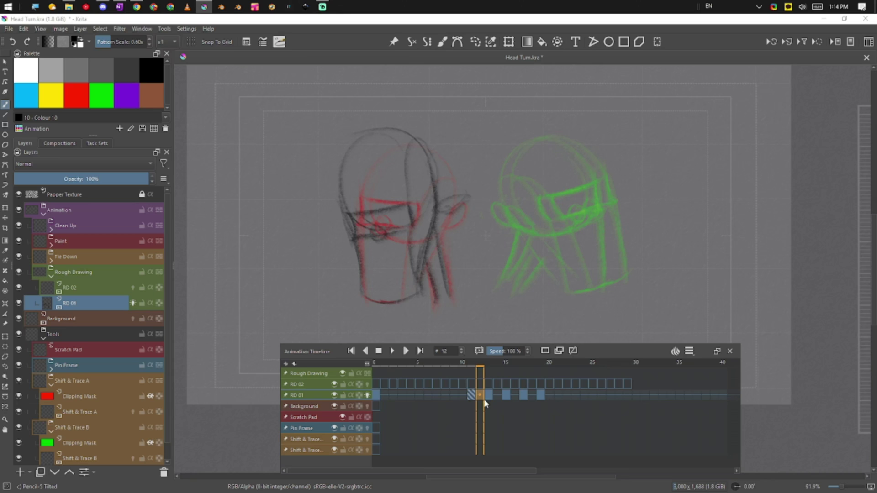
click(504, 384)
click(472, 384)
click(479, 383)
click(480, 396)
key(F7)
click(471, 396)
click(453, 396)
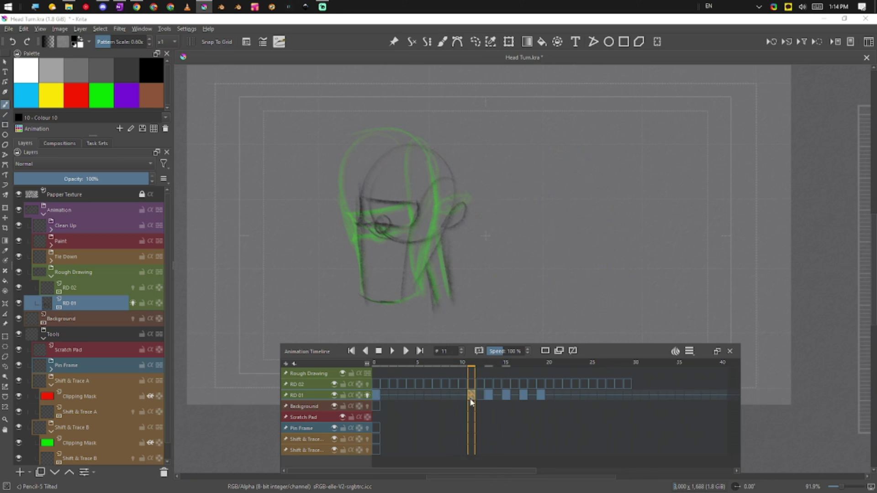
click(481, 395)
key(ctrl+z)
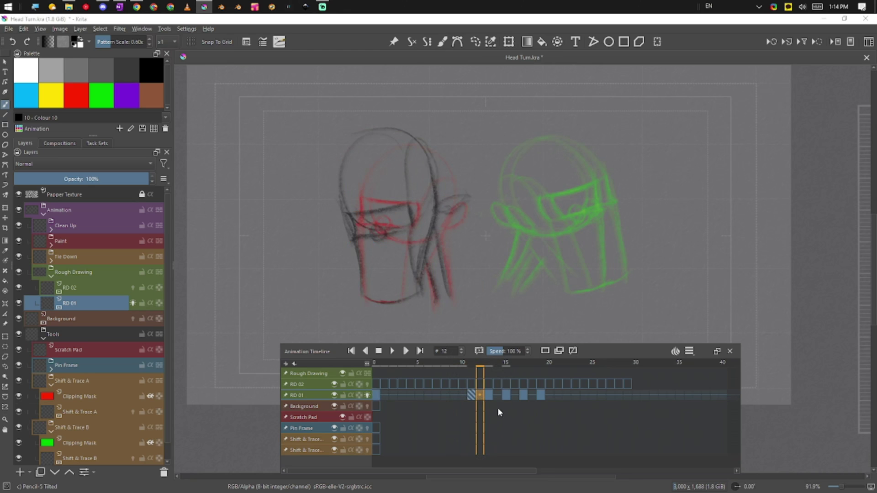
click(565, 396)
click(481, 396)
key(space)
key(space)
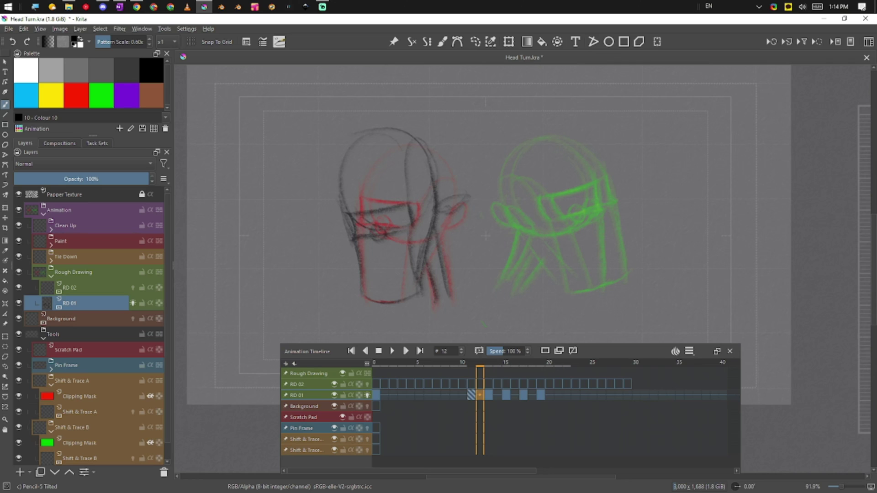
click(479, 367)
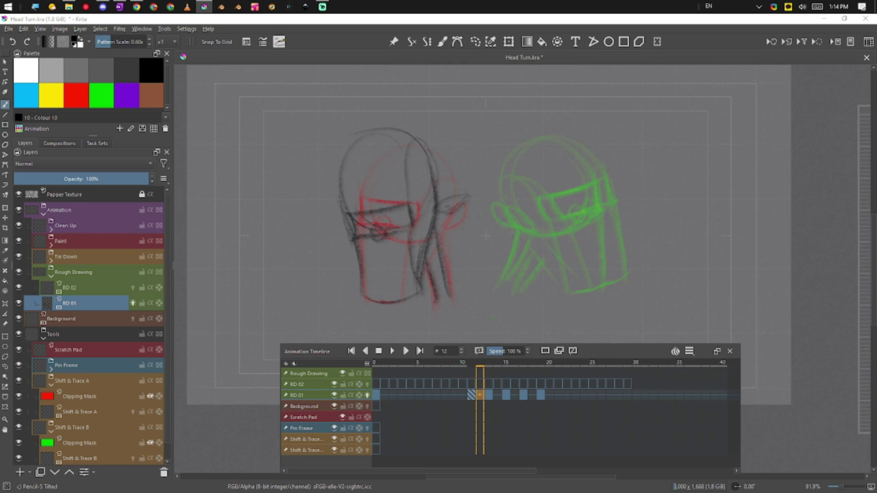
Copy the RD 01 keyframe from frame 0 to frame 12 of the Shift & Trace A layer and select the copy.
click(376, 396)
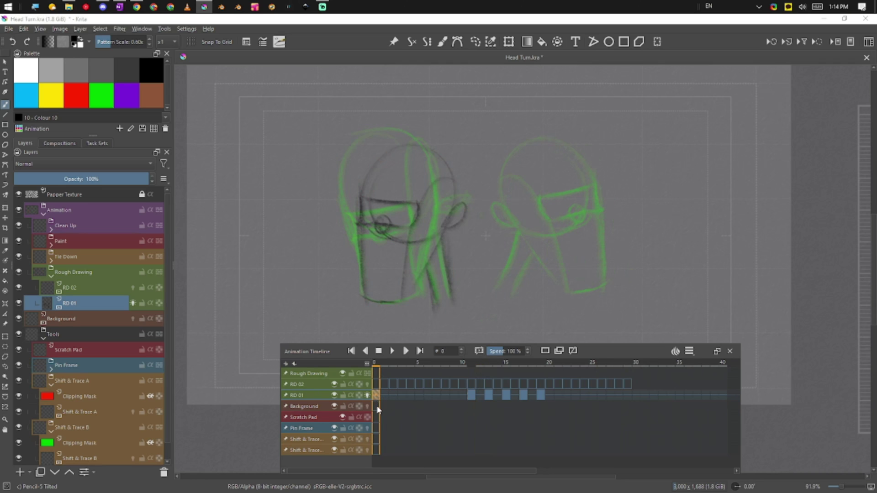
mouse_move(376, 394)
mouse_down()
mouse_move(484, 404)
mouse_move(305, 441)
mouse_move(534, 437)
mouse_move(479, 442)
mouse_up()
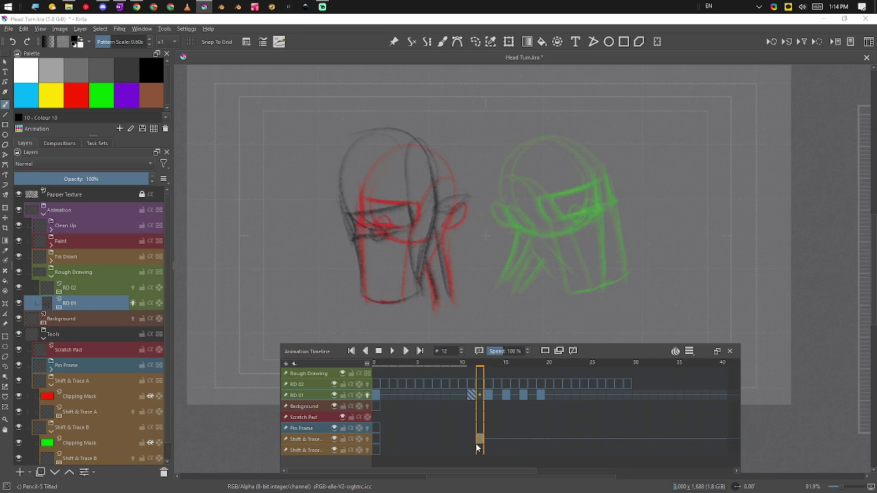
click(479, 439)
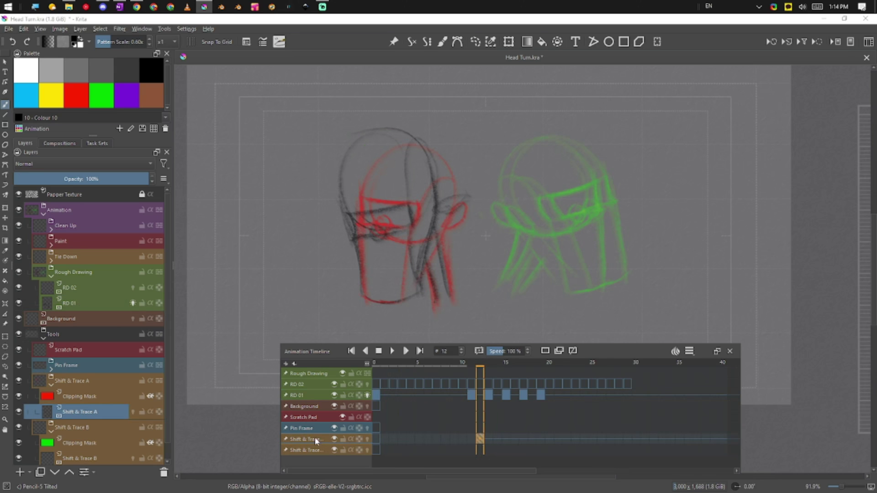
Transform the Shift & Trace A head by rotating it counter-clockwise and moving it between the other two heads.
key(ctrl+t)
mouse_move(525, 282)
mouse_down()
mouse_move(498, 256)
mouse_move(506, 290)
mouse_move(558, 223)
mouse_move(539, 151)
mouse_move(528, 147)
mouse_up()
mouse_move(504, 294)
mouse_down()
mouse_move(515, 302)
mouse_move(515, 276)
mouse_up()
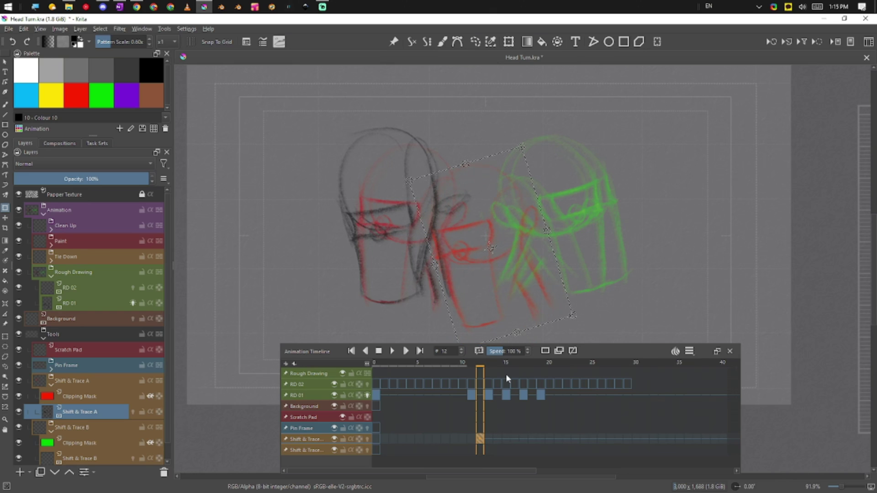
Compare the shifted red head with the drawing on frame 24 and return to frame 12.
click(580, 394)
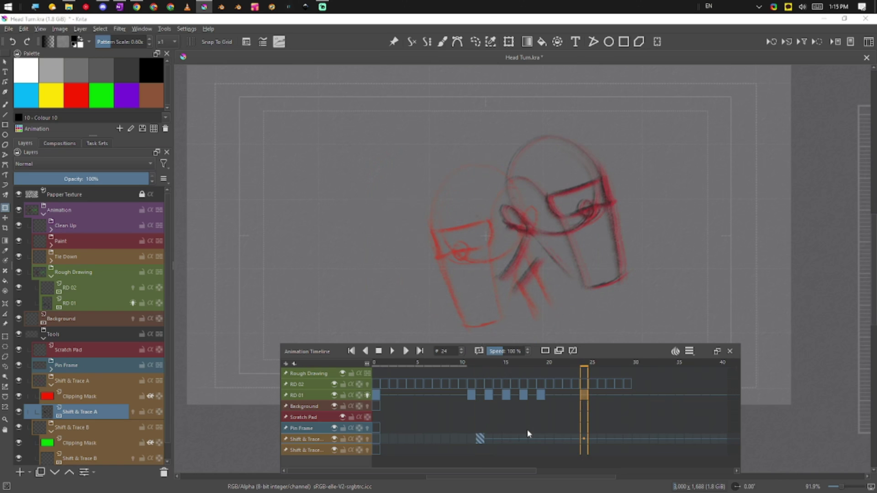
click(553, 366)
drag(553, 366, 561, 401)
click(481, 367)
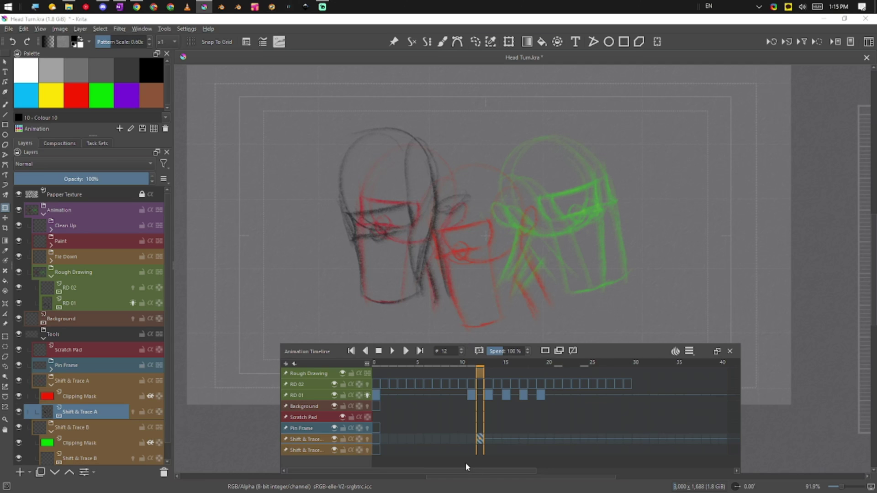
Move the RD 01 drawing at frame 11 to the Pin Frame layer, toggle that layer's visibility, and move the drawing back.
click(470, 394)
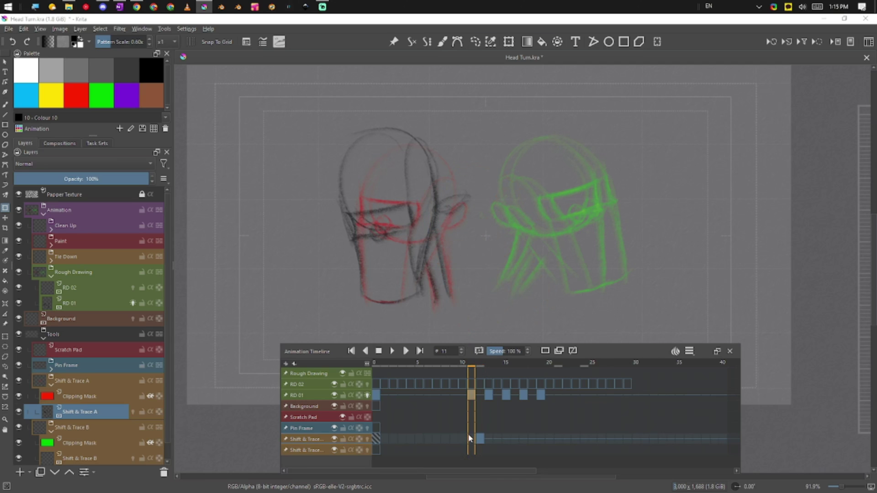
click(470, 426)
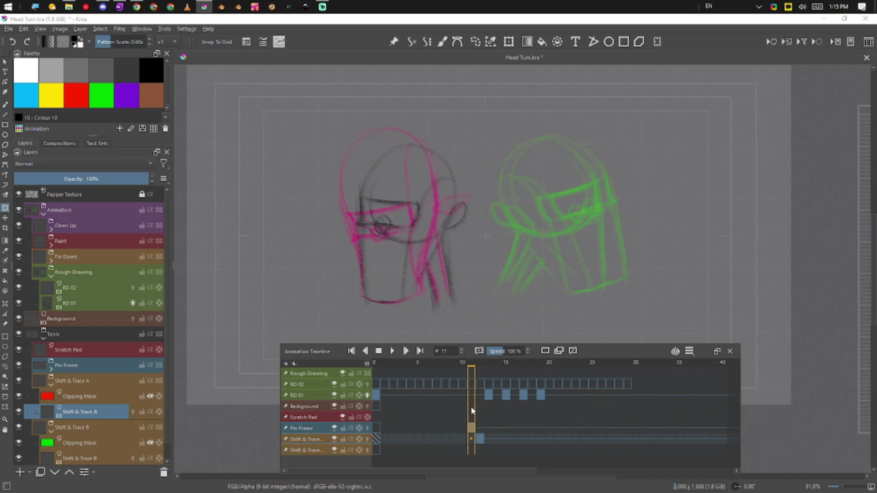
mouse_move(472, 368)
mouse_down()
mouse_move(368, 395)
mouse_move(500, 396)
mouse_move(469, 405)
mouse_up()
click(334, 429)
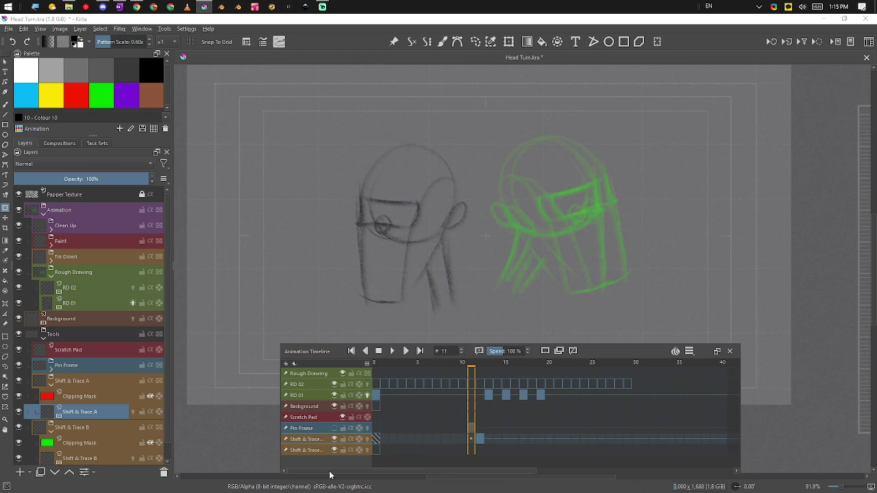
click(335, 428)
drag(471, 429, 471, 399)
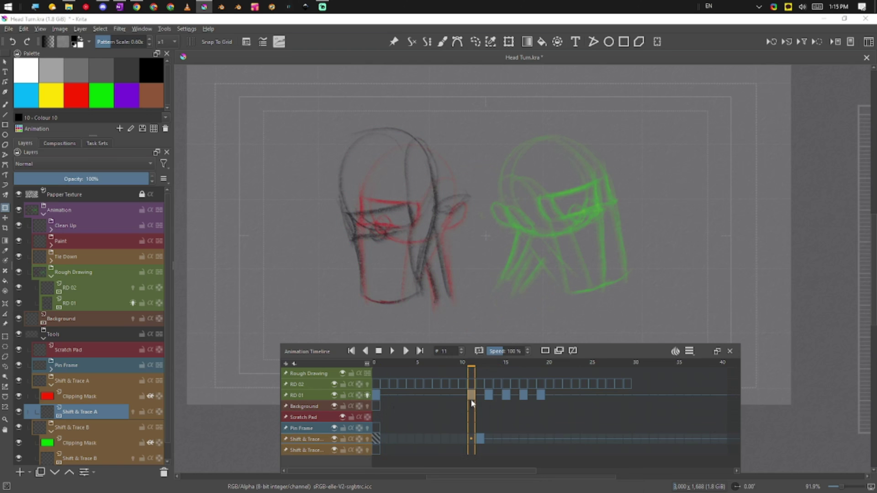
Move the RD 01 keyframe at frame 11 to the Pin Frame layer and hide that layer.
click(403, 392)
drag(402, 391, 471, 430)
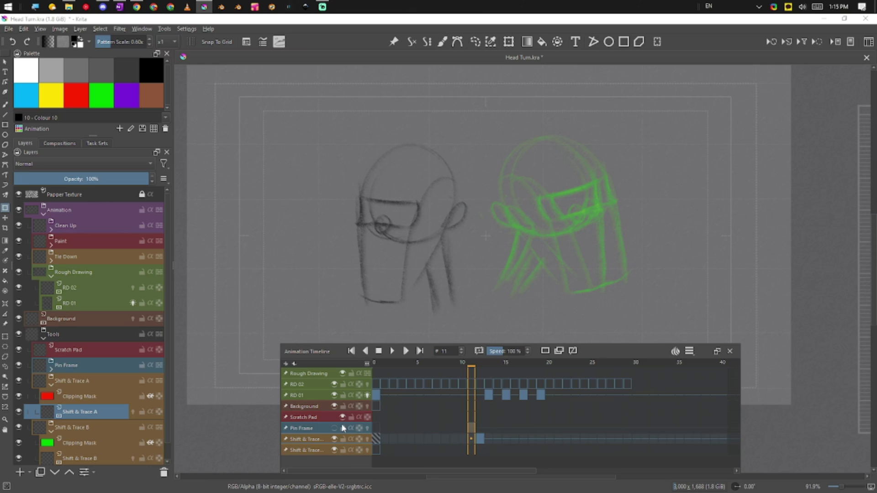
On RD 01 at frame 12, sketch the in-between head's round cranium over the shifted red head with the brush.
click(479, 438)
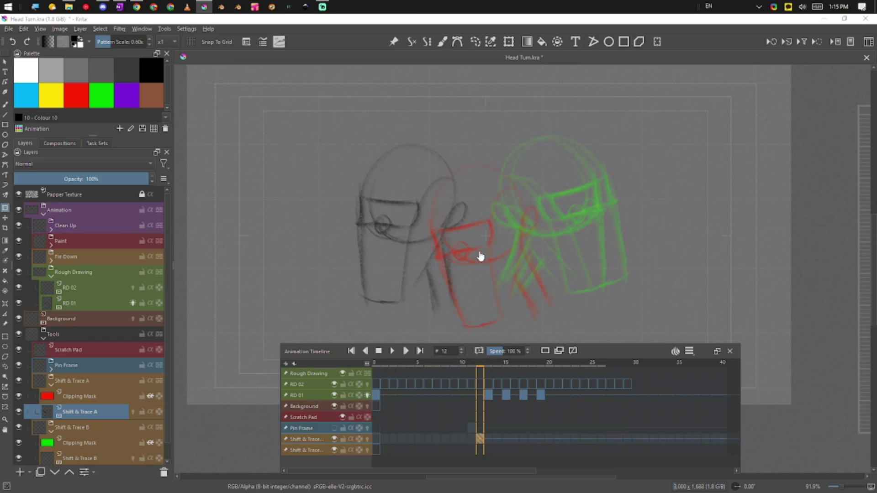
key(b)
click(480, 395)
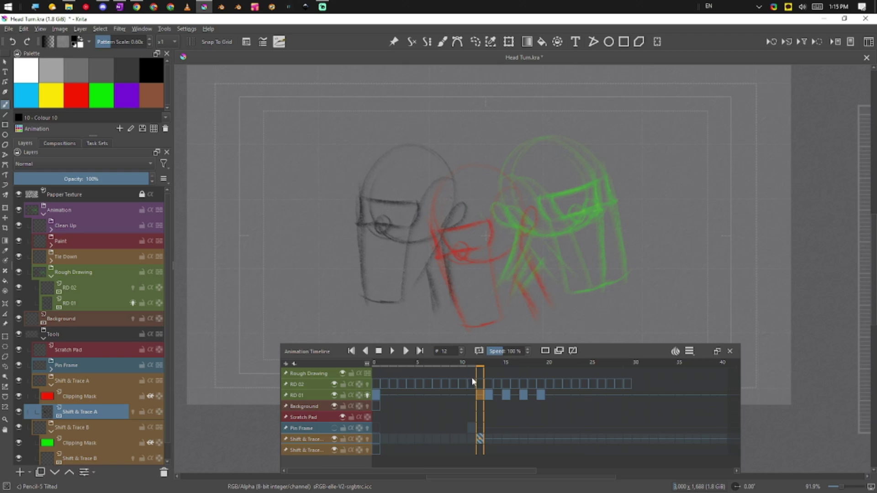
click(303, 396)
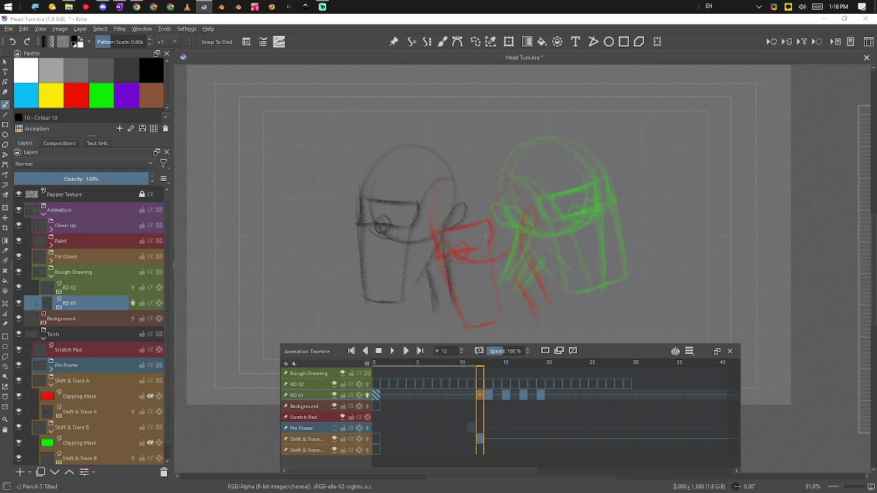
mouse_move(430, 192)
mouse_down()
mouse_move(463, 254)
mouse_move(484, 161)
mouse_move(471, 161)
mouse_move(511, 175)
mouse_up()
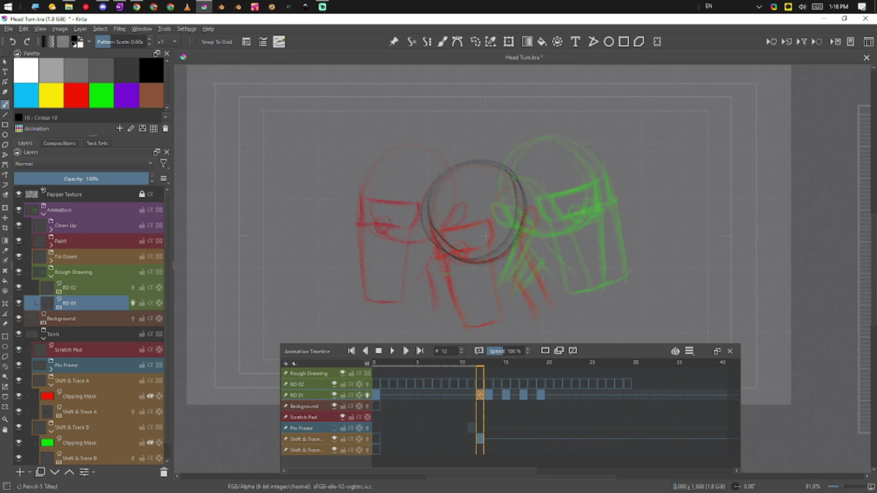
Sketch the in-between head's face side, jaw and chin below the cranium on RD 01 at frame 12.
drag(442, 255, 439, 295)
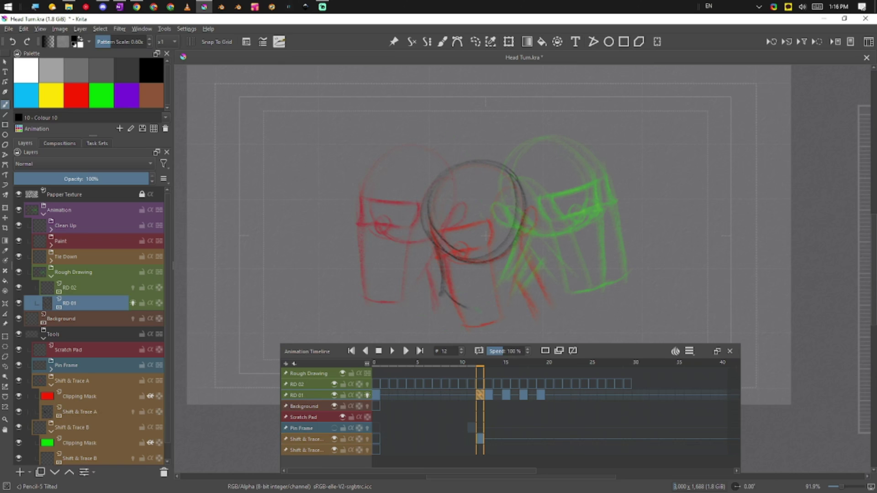
drag(520, 233, 504, 281)
mouse_move(522, 218)
mouse_down()
mouse_move(511, 269)
mouse_move(492, 293)
mouse_up()
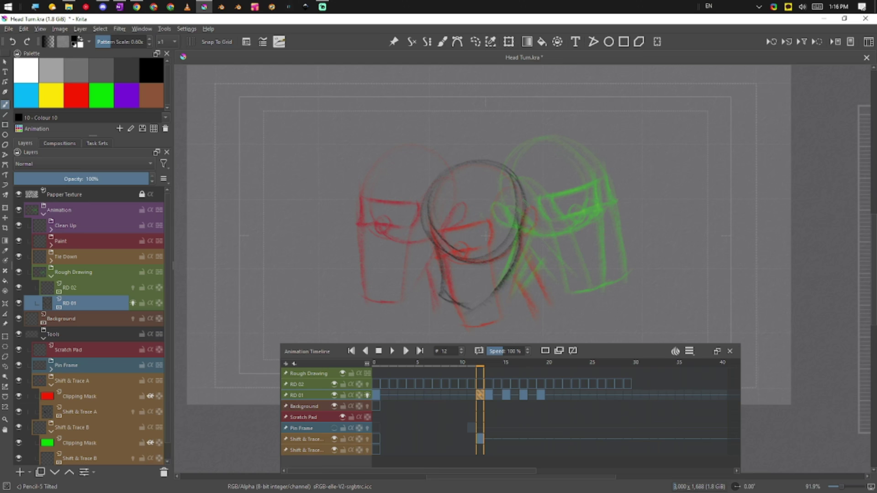
drag(527, 196, 502, 292)
drag(518, 257, 492, 304)
drag(443, 294, 475, 311)
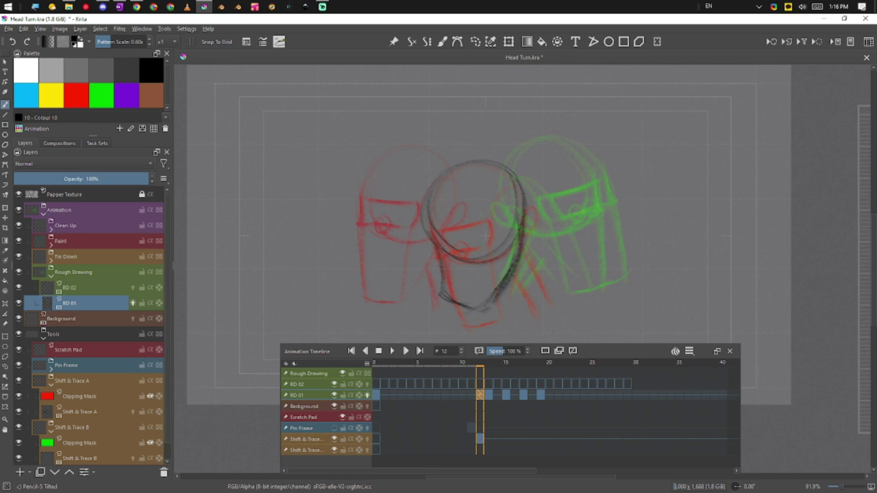
drag(441, 237, 496, 248)
drag(447, 242, 485, 247)
key(ctrl+z)
key(ctrl+z)
key(ctrl+z)
Sketch the curved eye band across the in-between head's face on RD 01 at frame 12.
mouse_move(435, 238)
mouse_down()
mouse_move(492, 246)
mouse_move(489, 267)
mouse_up()
drag(494, 246, 491, 268)
mouse_move(436, 250)
mouse_down()
mouse_move(467, 258)
mouse_move(434, 240)
mouse_move(440, 262)
mouse_move(451, 275)
mouse_up()
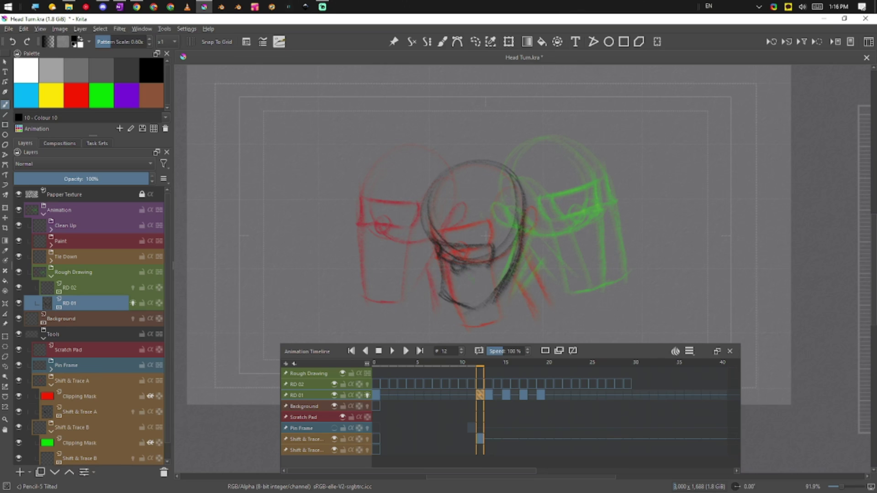
mouse_move(521, 233)
mouse_down()
mouse_move(539, 223)
mouse_move(525, 240)
mouse_up()
drag(540, 214, 520, 250)
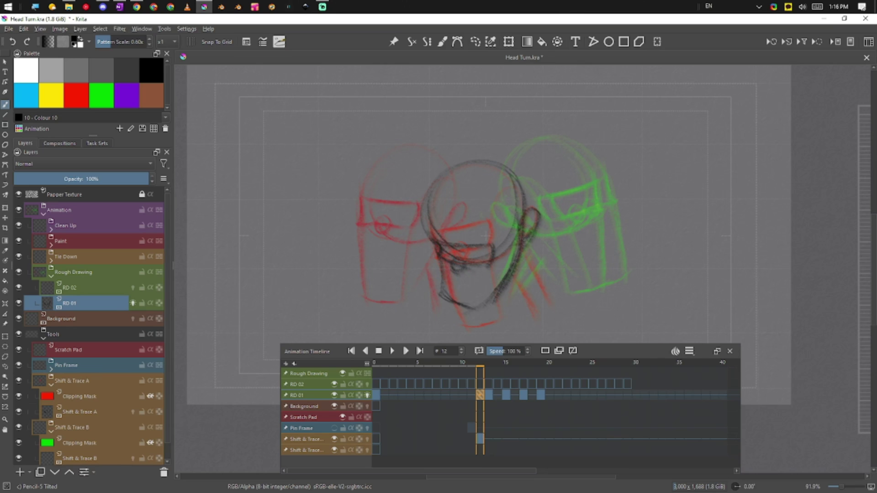
key(ctrl+z)
key(ctrl+z)
key(ctrl+z)
key(ctrl+z)
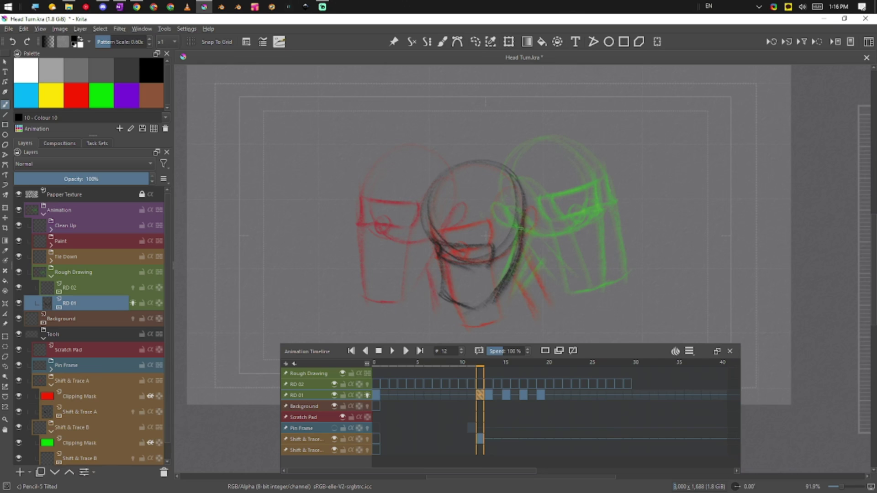
Sketch the ear over the head's right edge and a small round shape below the eye band at frame 12.
drag(516, 231, 525, 217)
drag(451, 265, 466, 266)
mouse_move(512, 234)
mouse_down()
mouse_move(531, 221)
mouse_move(515, 246)
mouse_up()
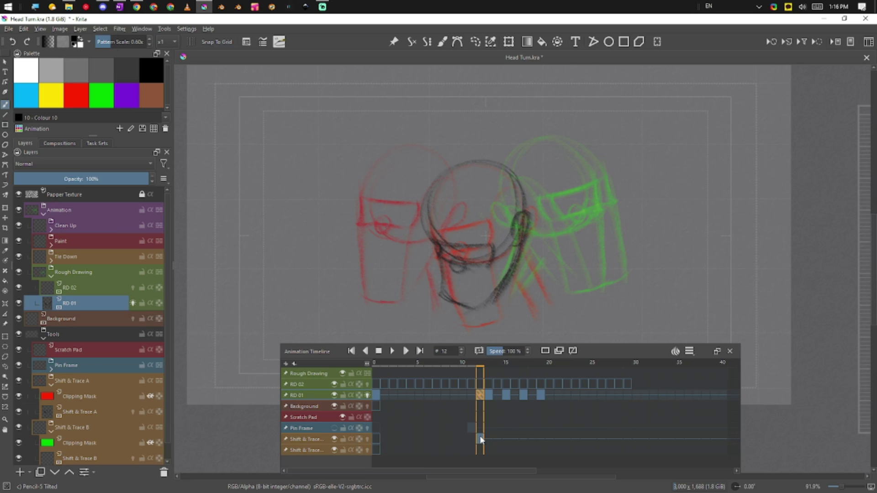
Show the Pin Frame layer's drawing and move it back to RD 01 at frame 11, then remove the Shift & Trace A keyframe at frame 12.
click(470, 428)
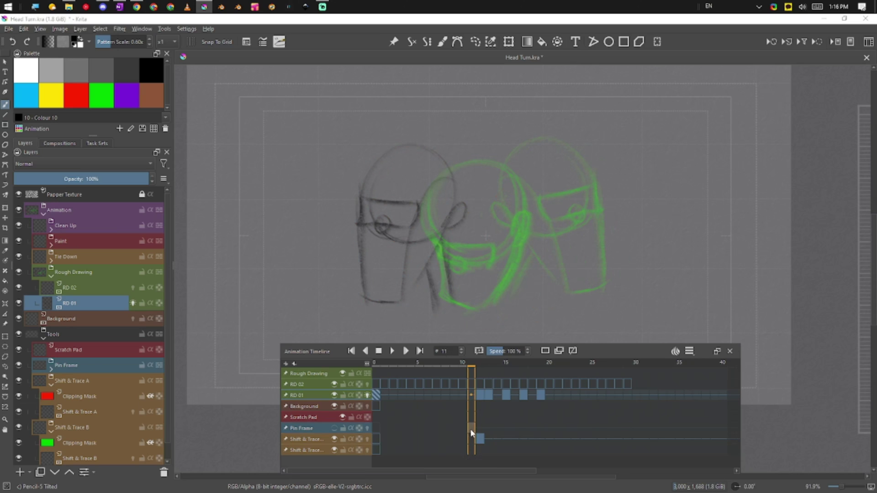
click(334, 429)
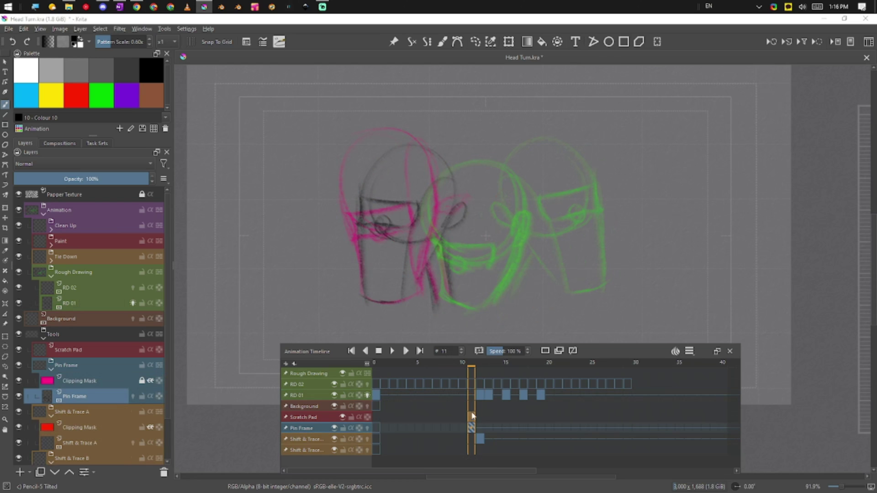
mouse_move(472, 429)
mouse_down()
mouse_move(473, 391)
mouse_move(473, 432)
mouse_move(472, 395)
mouse_move(397, 403)
mouse_move(556, 394)
mouse_move(407, 400)
mouse_move(534, 401)
mouse_move(478, 406)
mouse_move(486, 407)
mouse_move(483, 441)
mouse_up()
click(473, 430)
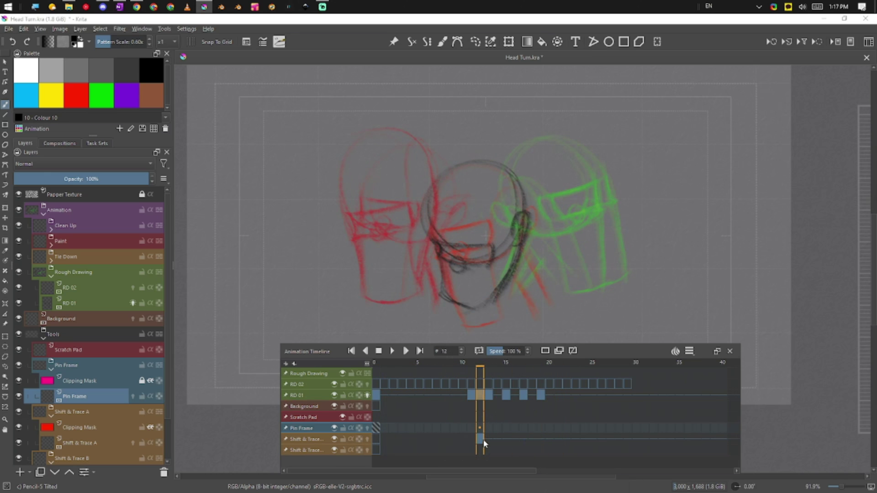
click(504, 418)
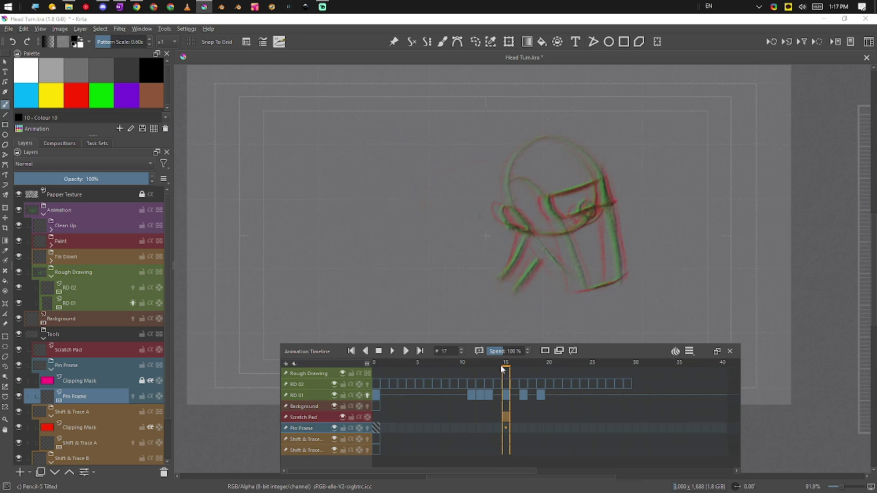
Insert hold frames between the RD 01 drawings so the keyframes fall on frames 11, 13, 15, 17, 19 and 21.
drag(502, 369, 472, 405)
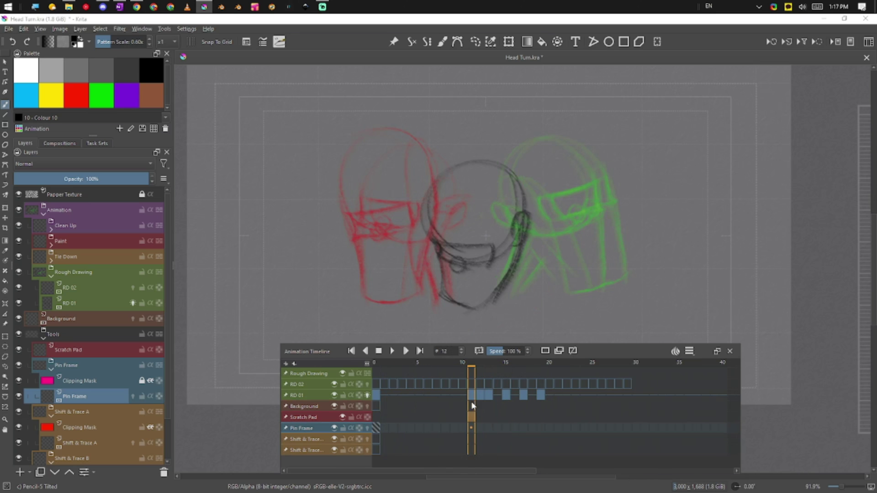
click(471, 398)
key(F5)
click(497, 395)
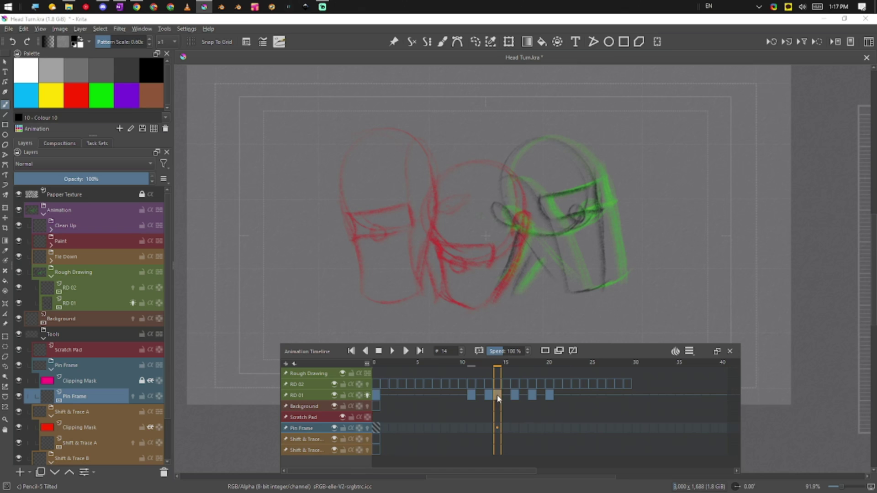
key(F5)
click(488, 399)
key(F5)
click(517, 397)
key(shift+F5)
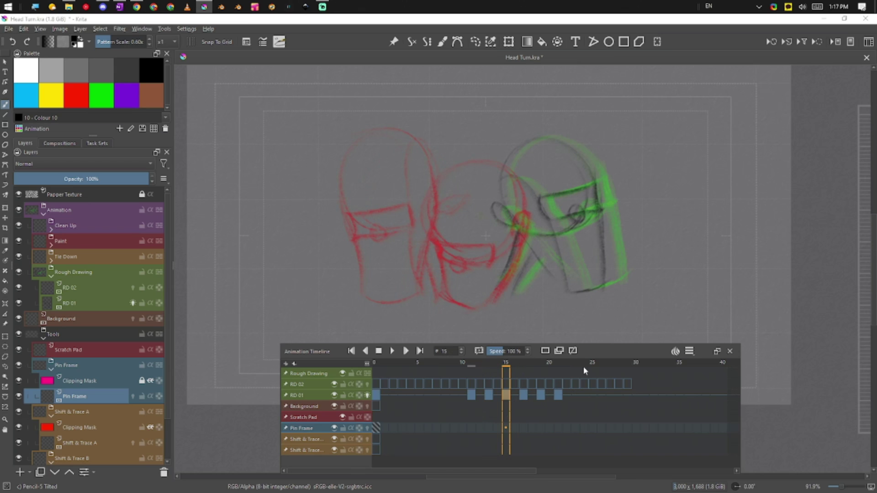
Turn off RD 01's onion skins, play the head turn from frame 0, and scrub through its in-betweens.
drag(583, 367, 356, 380)
click(394, 352)
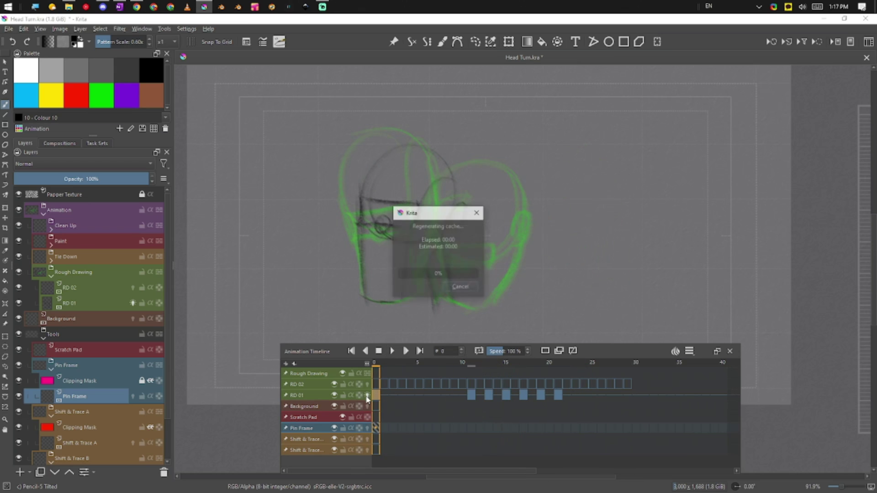
click(367, 395)
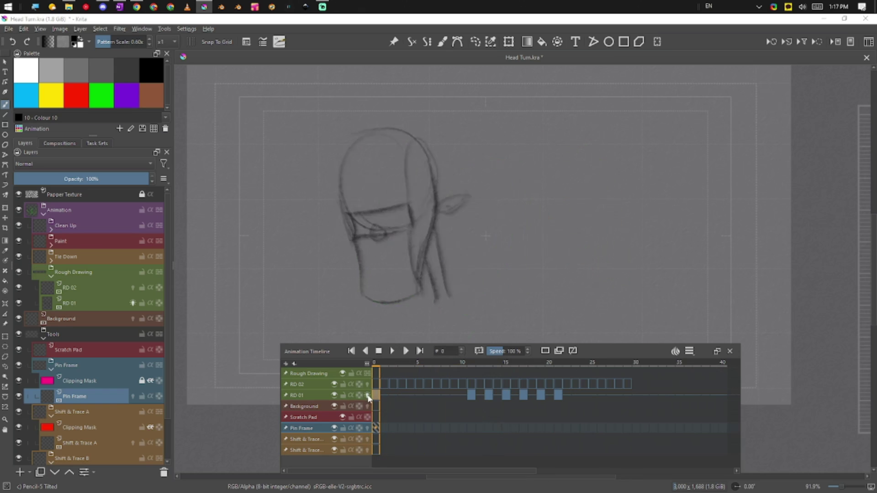
click(393, 351)
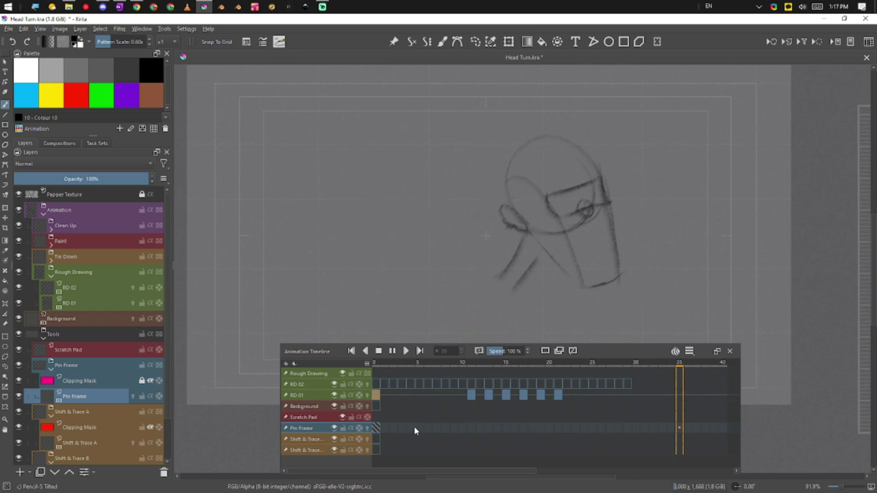
key(space)
mouse_move(523, 371)
mouse_down()
mouse_move(454, 384)
mouse_move(511, 387)
mouse_move(476, 396)
mouse_move(516, 395)
mouse_move(495, 409)
mouse_up()
click(540, 406)
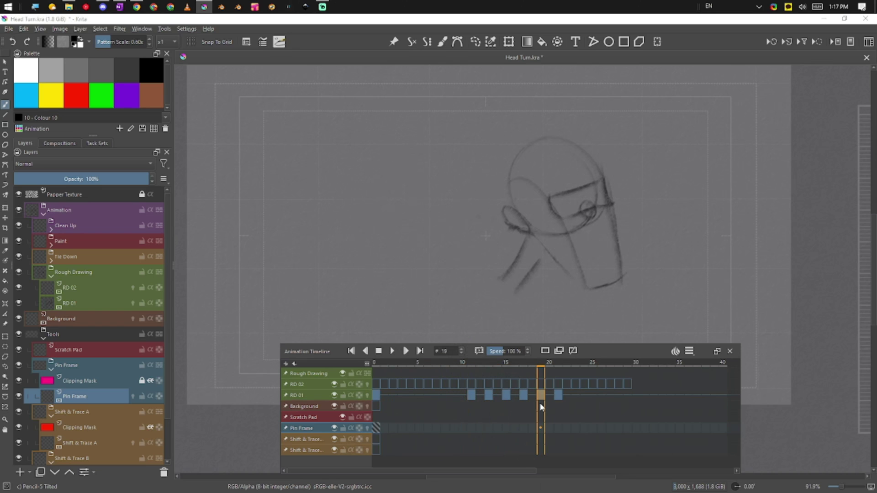
Collapse the Shift & Trace A, Shift & Trace B and Pin Frame groups and select the Pin Frame group.
click(51, 416)
click(51, 369)
click(92, 380)
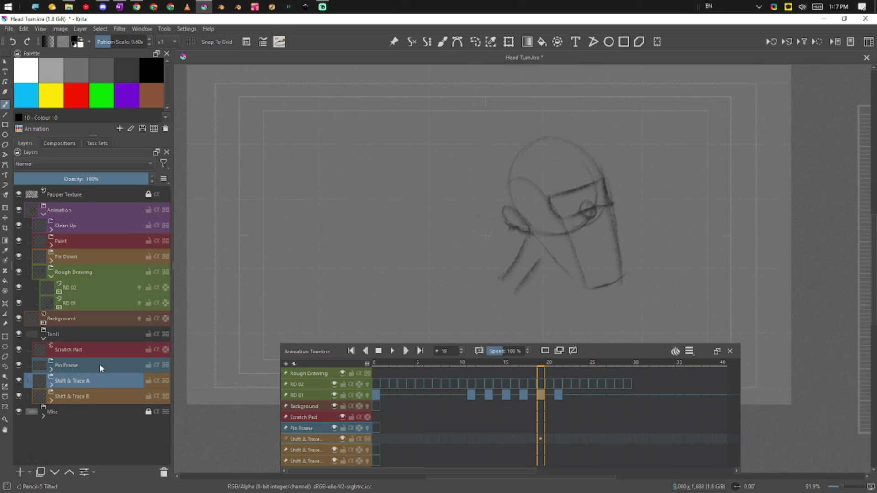
click(100, 369)
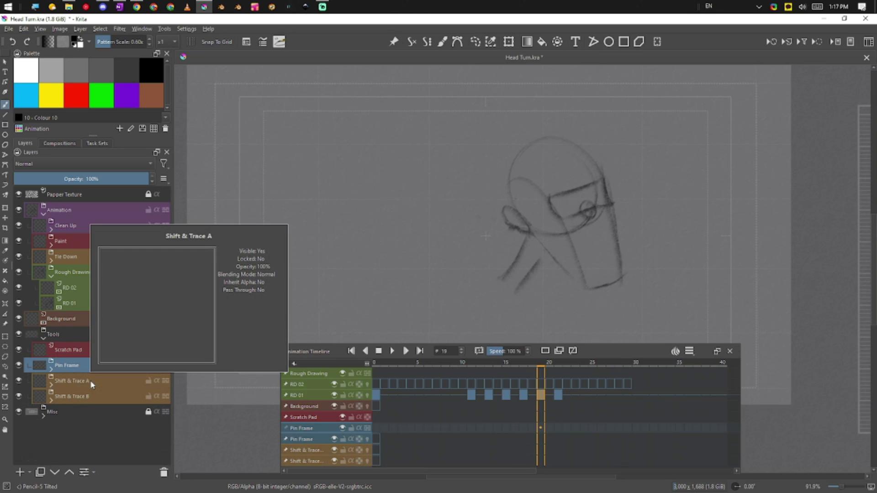
Select the Pin Frame layer at frame 13 and scrub the head-turn animation to frame 25.
click(486, 449)
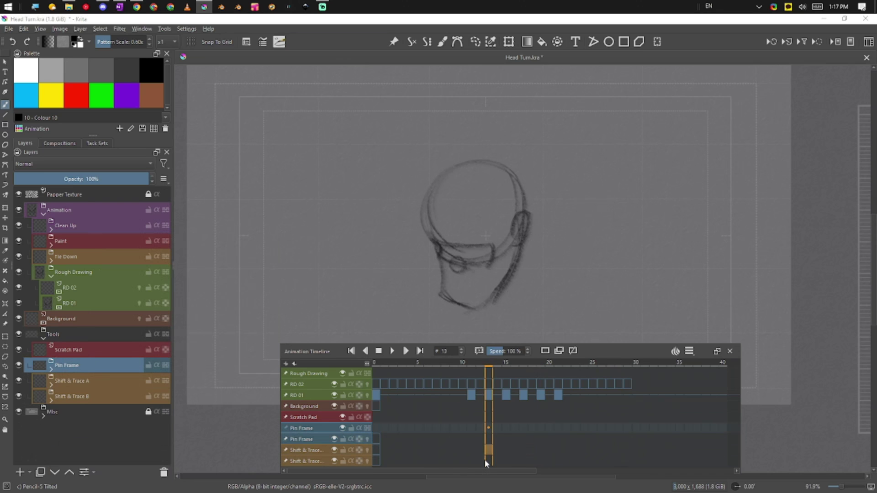
click(304, 441)
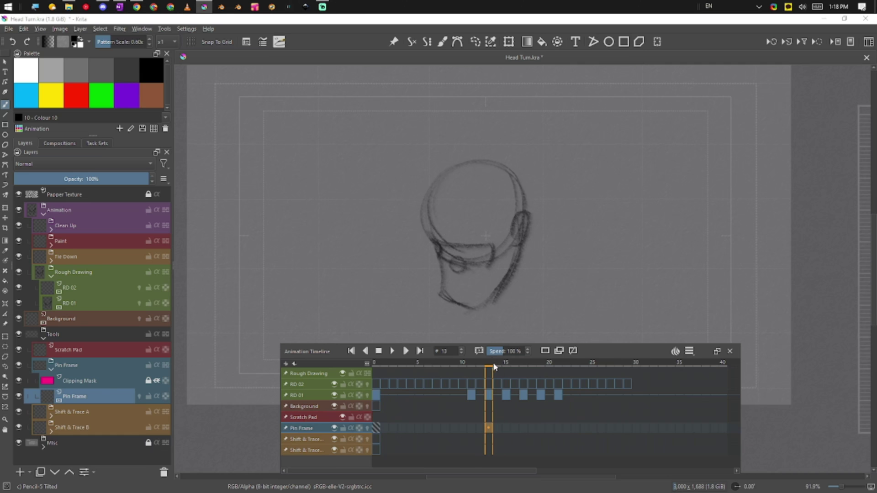
mouse_move(494, 364)
mouse_down()
mouse_move(458, 370)
mouse_move(512, 385)
mouse_move(487, 404)
mouse_move(411, 399)
mouse_move(516, 413)
mouse_move(472, 420)
mouse_move(494, 396)
mouse_move(594, 396)
mouse_up()
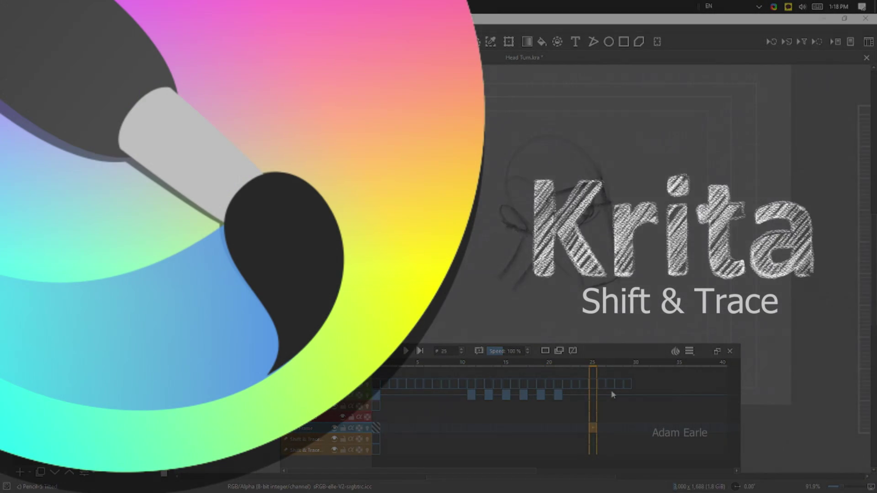